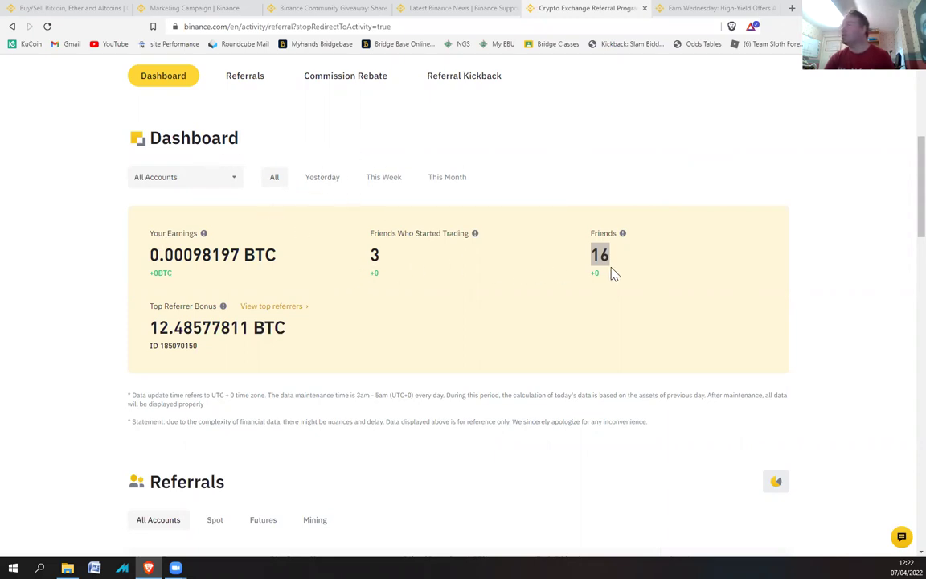
- Highlight the referral stats: 16 friends and 3 friends who started trading
left_click_drag(608, 252, 596, 253)
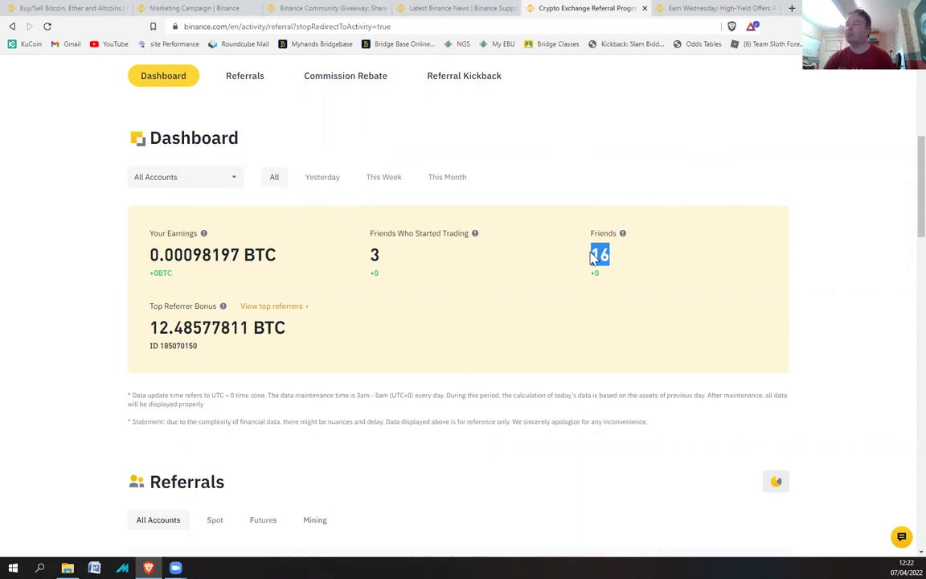
left_click_drag(377, 254, 372, 252)
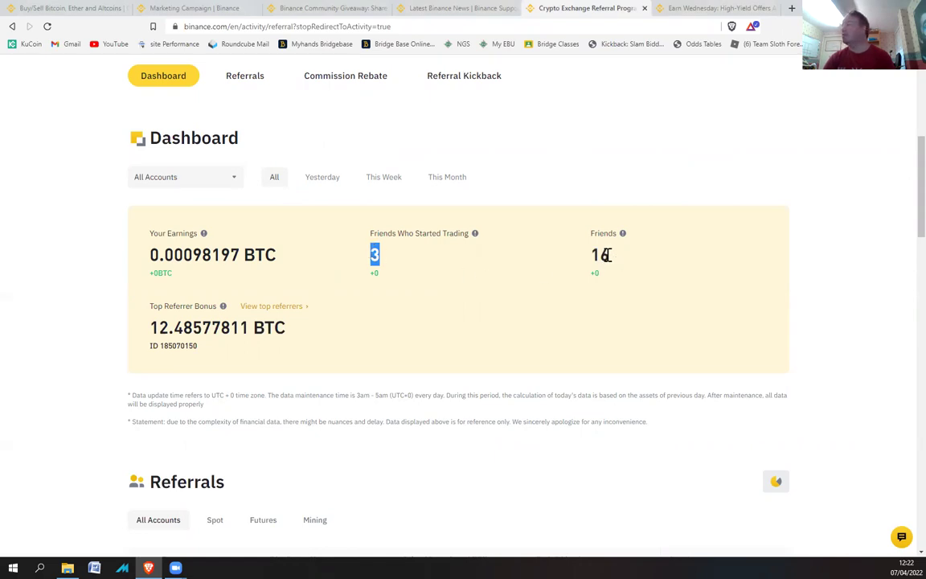
left_click_drag(609, 255, 593, 254)
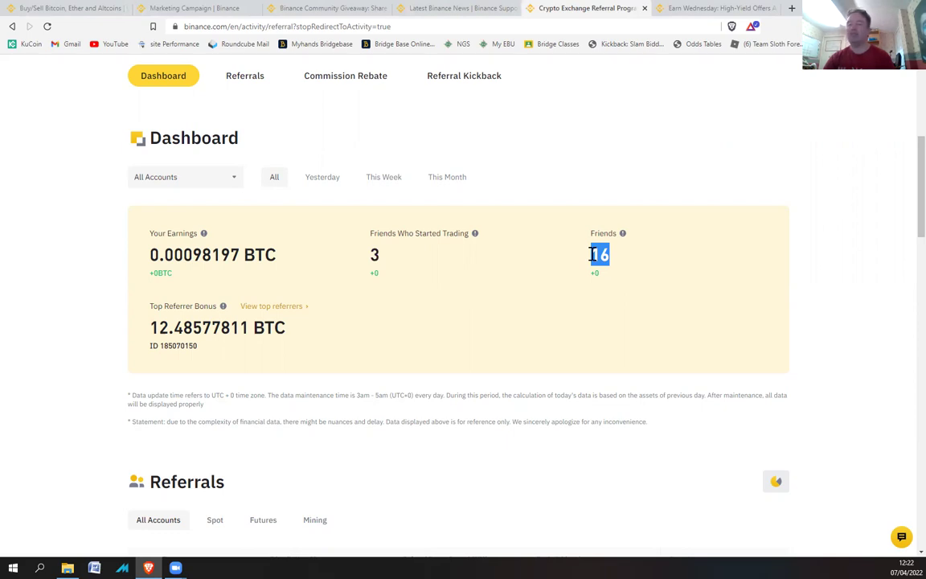
left_click(375, 251)
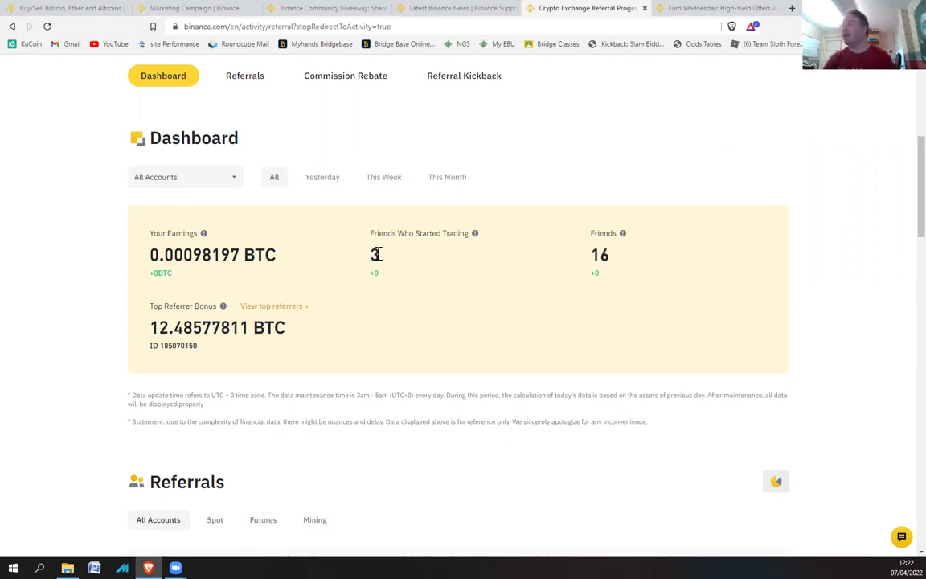
left_click_drag(376, 254, 374, 254)
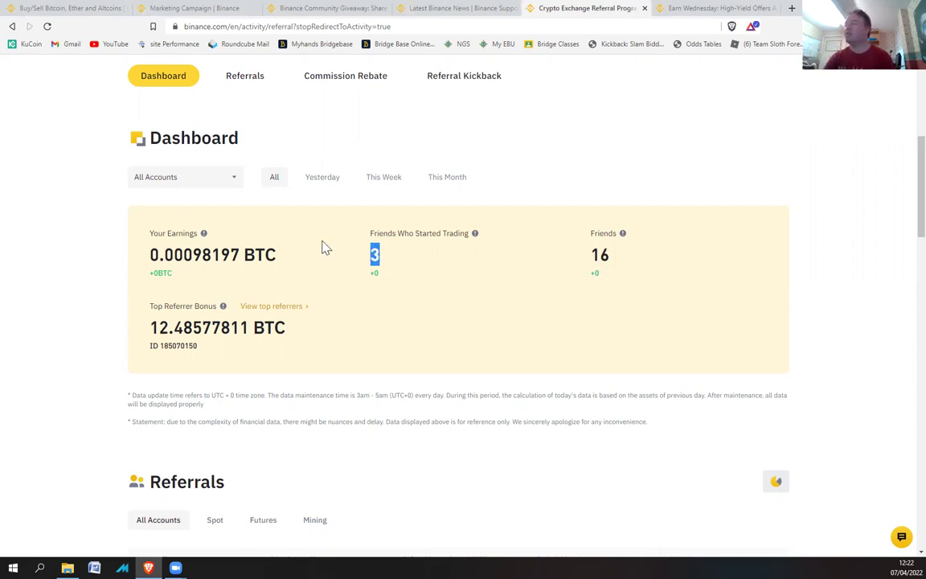
left_click_drag(607, 253, 595, 252)
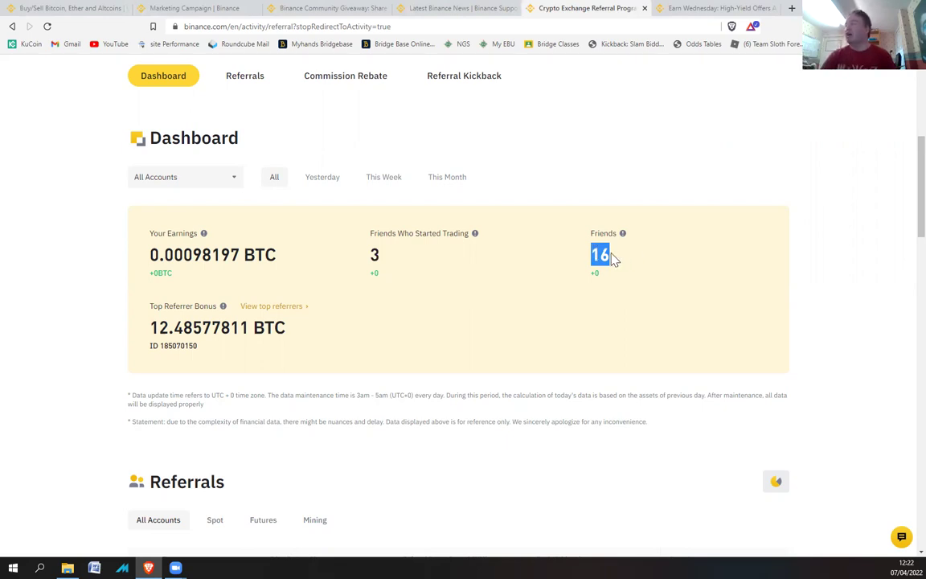
left_click(611, 255)
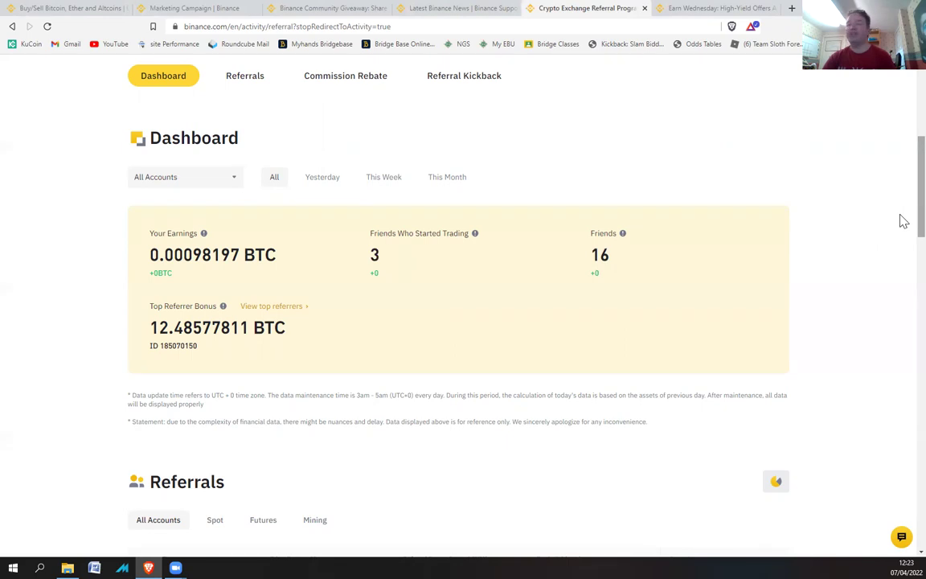
- Highlight the Friends count again, then go to Trade > Convert from the page top
scroll(903, 213, "up", 1)
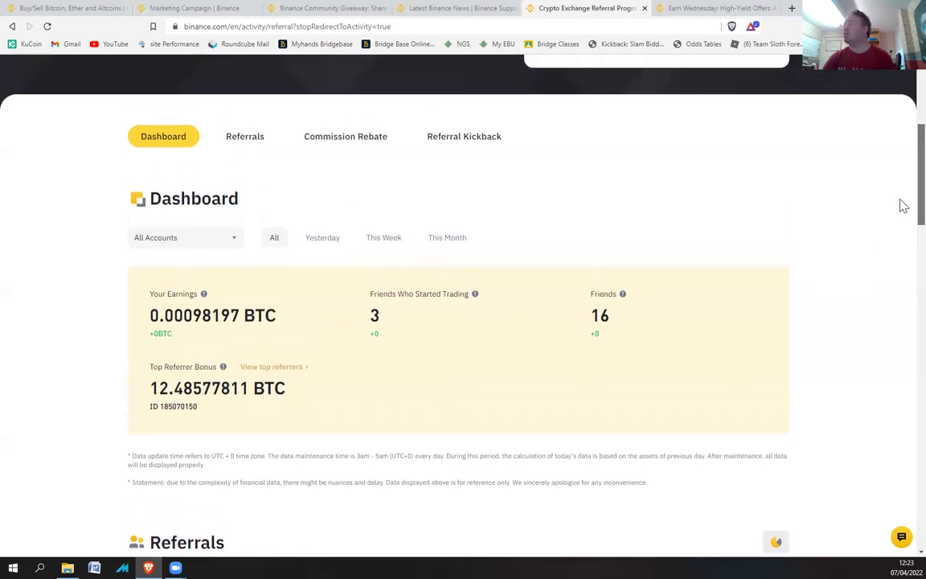
scroll(902, 206, "down", 1)
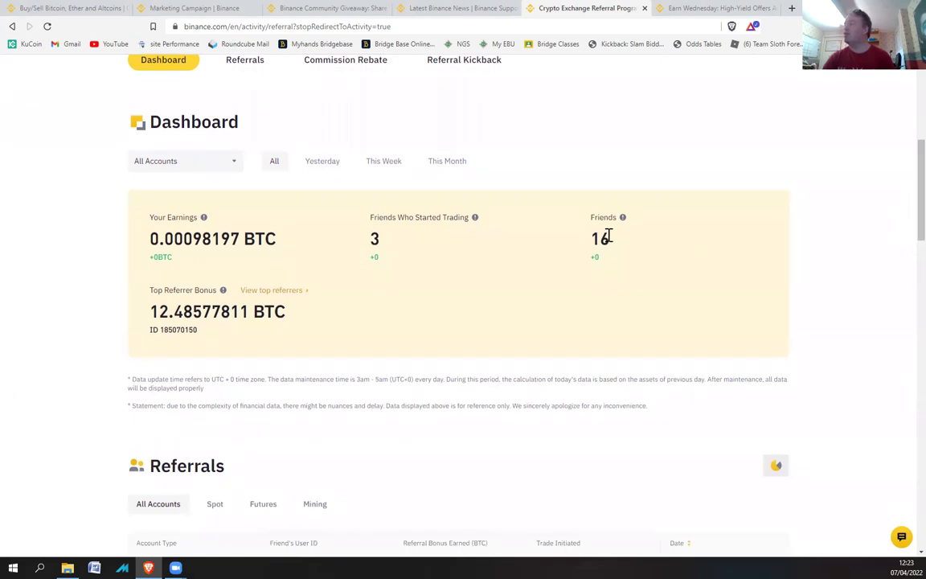
left_click_drag(610, 235, 594, 237)
scroll(904, 229, "up", 2)
scroll(902, 213, "up", 3)
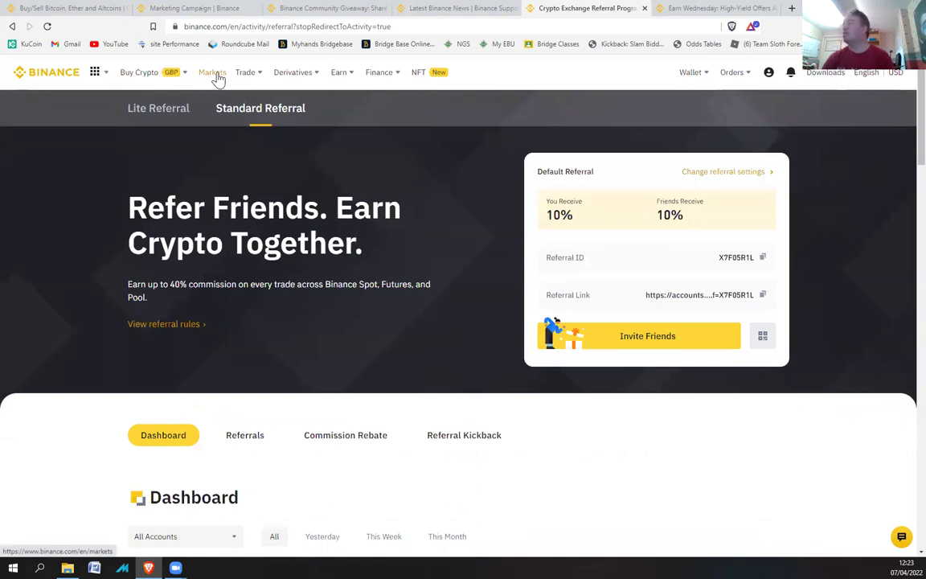
mouse_move(247, 72)
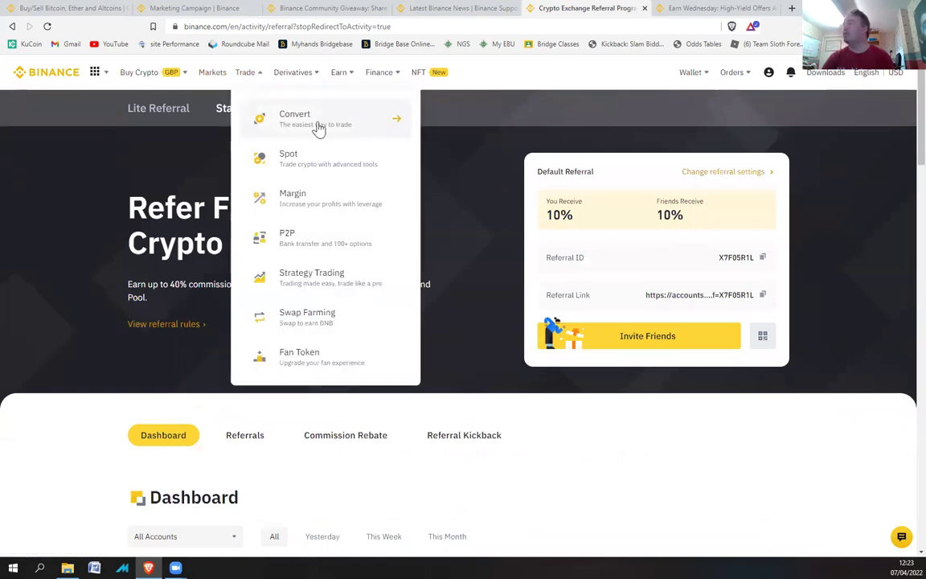
left_click(319, 128)
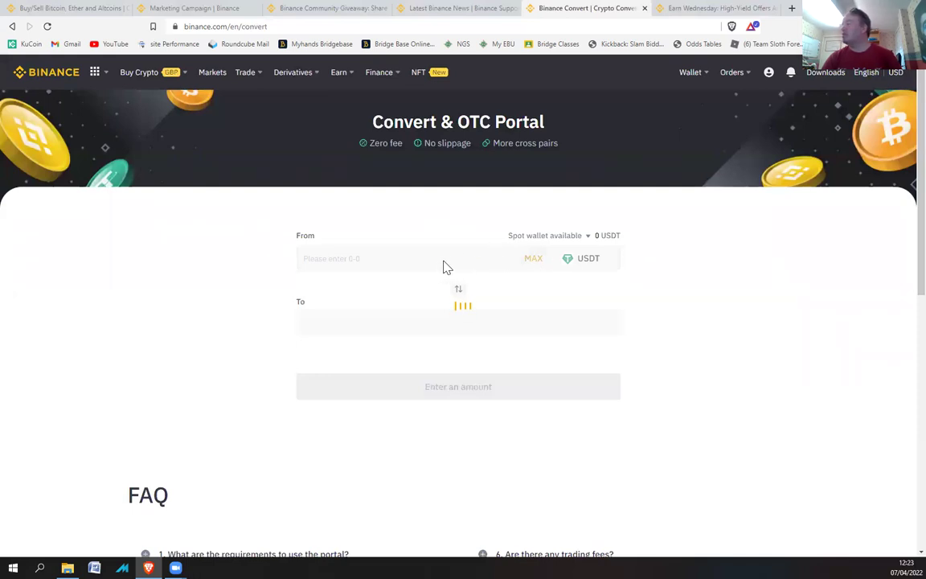
- Try 50 then 1000 USDT as the From amount, then swap to BTC-to-USDT
left_click(443, 313)
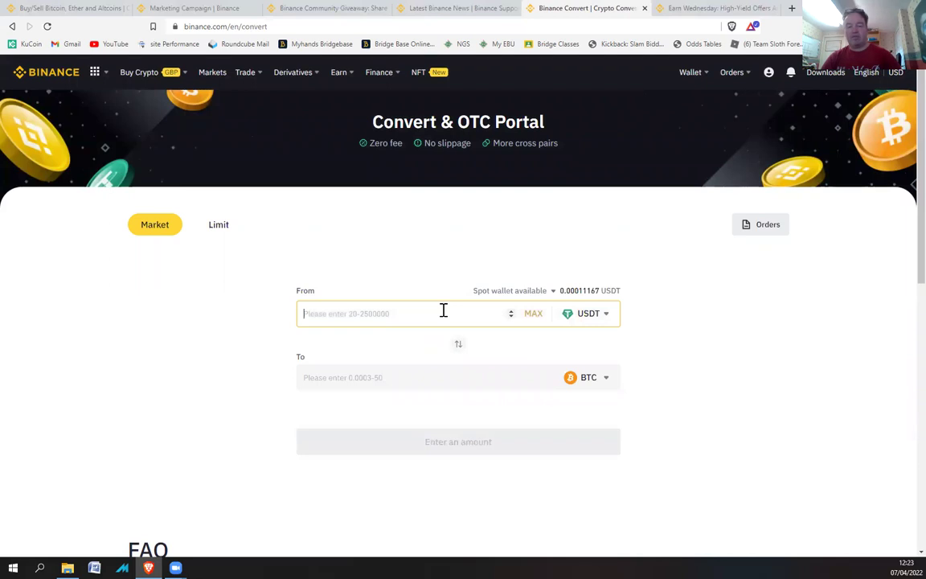
type("50")
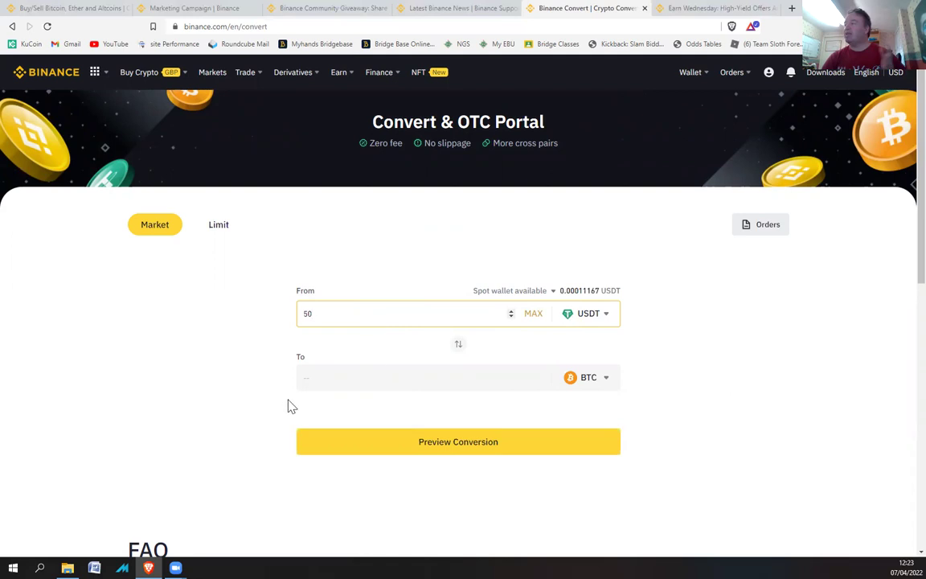
left_click_drag(316, 314, 305, 313)
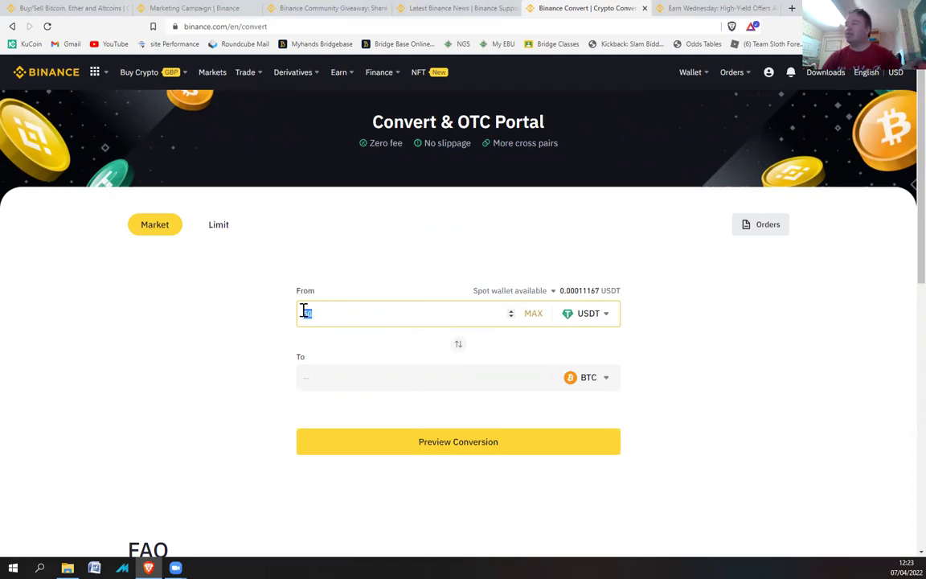
key("BackSpace")
type("1000")
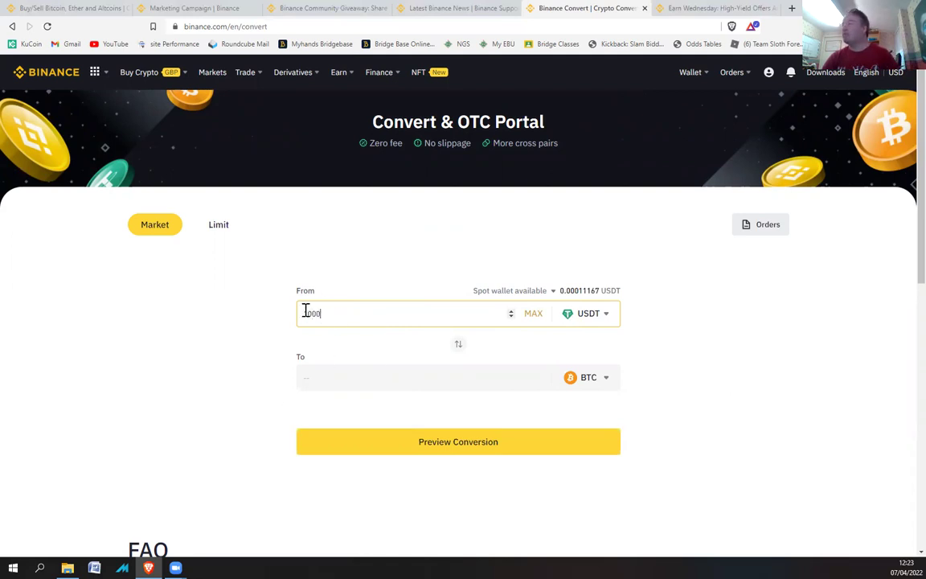
left_click(348, 374)
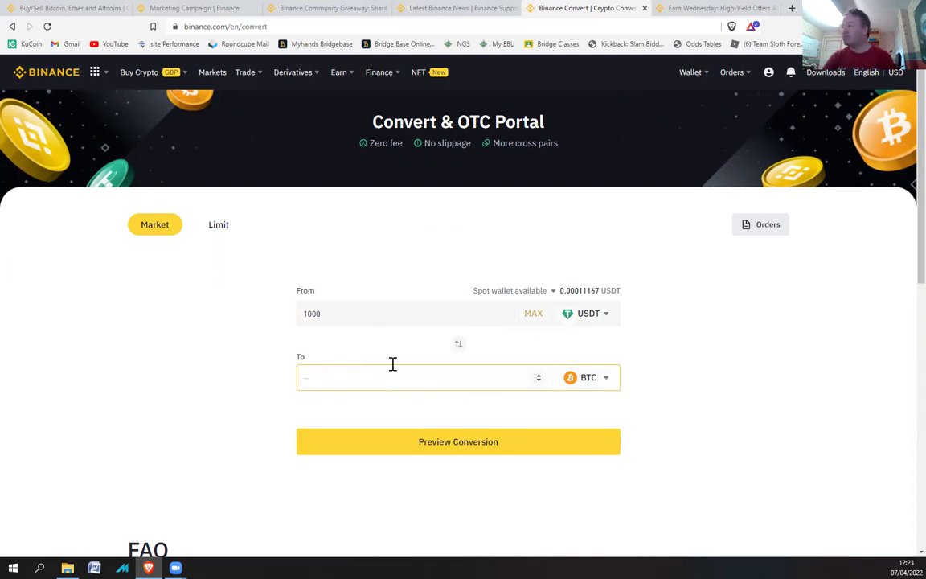
left_click(459, 345)
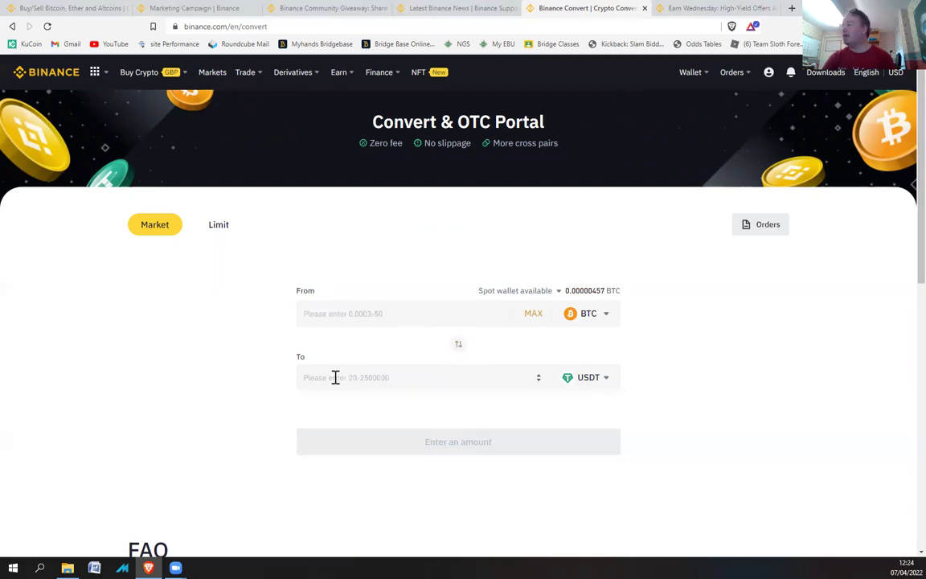
- Swap back to USDT-to-BTC, enter 1000 USDT, and browse the From coin list
left_click(459, 347)
left_click(383, 313)
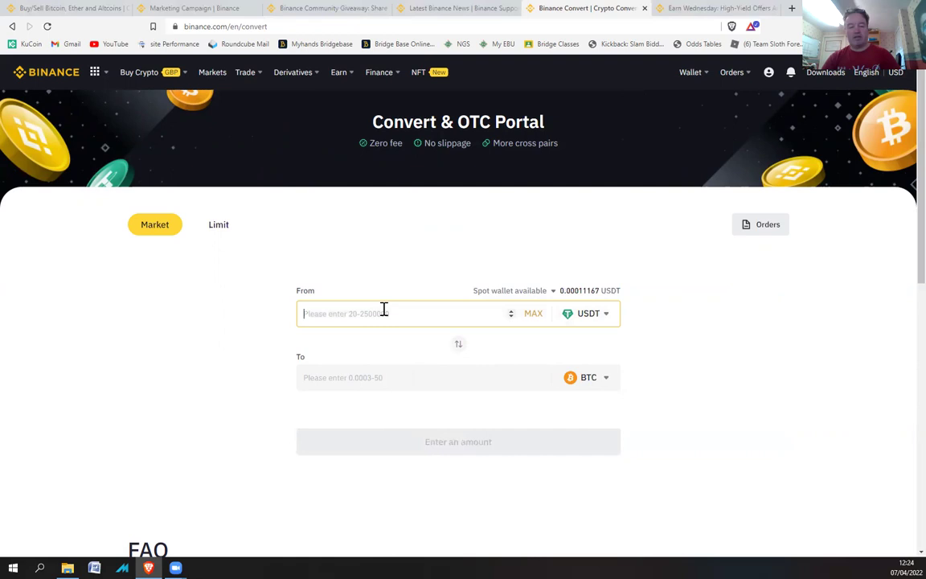
type("1000")
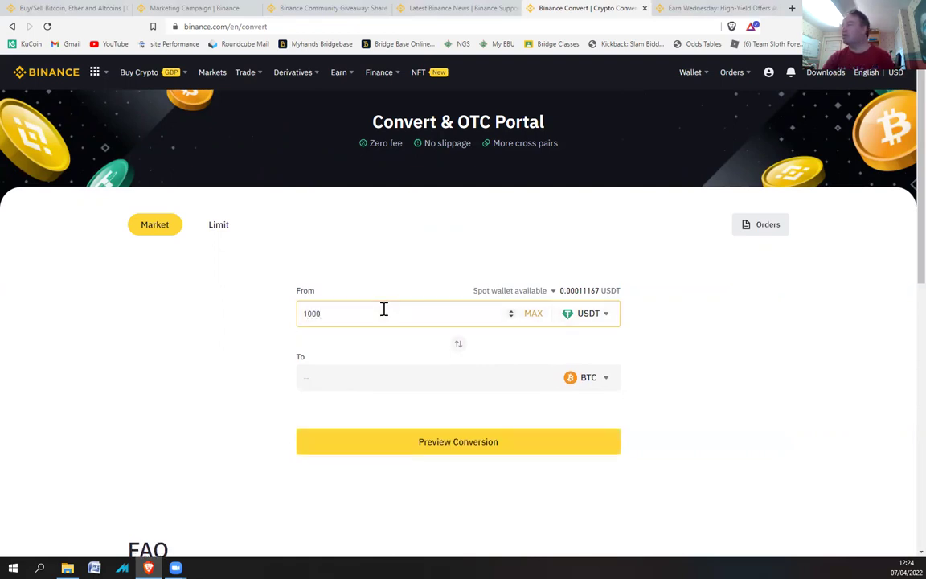
left_click(377, 379)
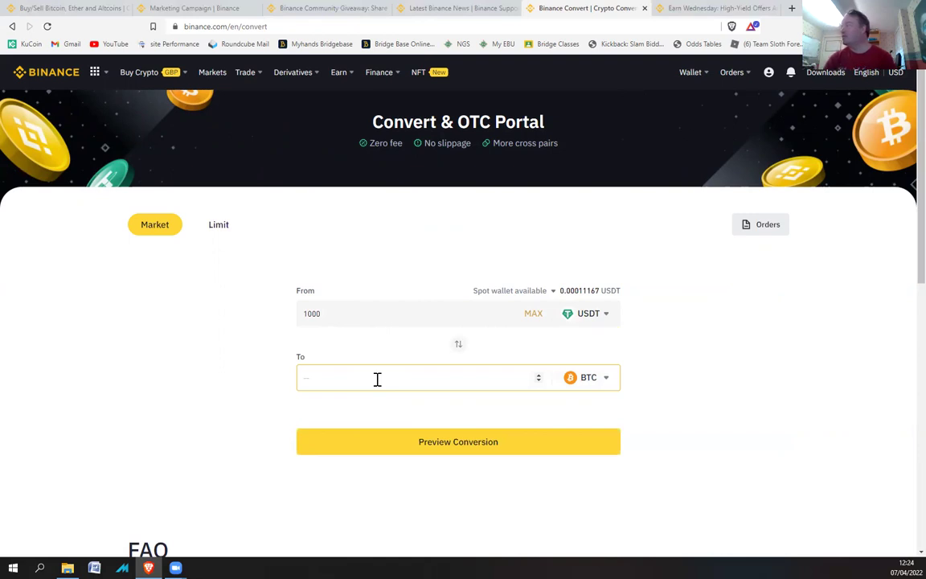
left_click(607, 317)
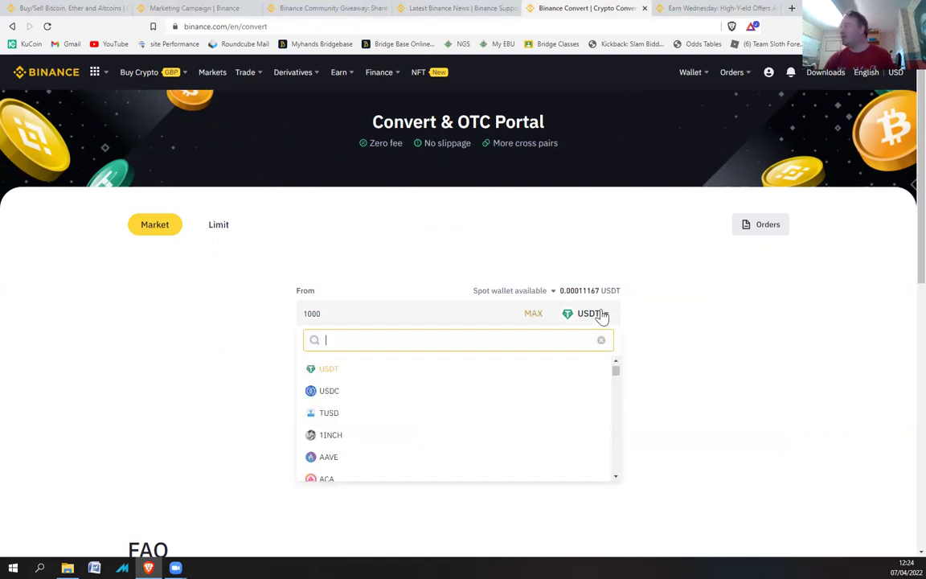
left_click_drag(616, 374, 616, 362)
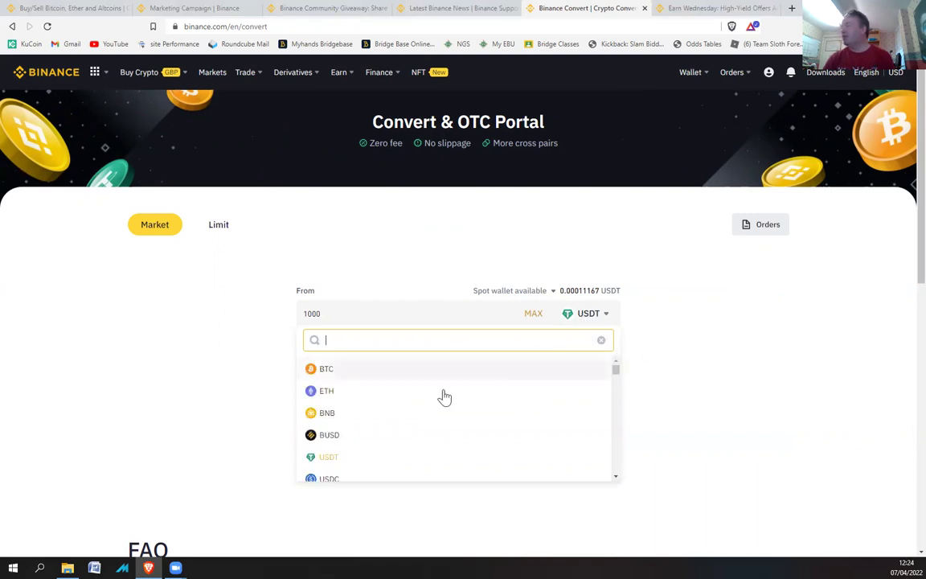
- Choose BUSD as the From coin and fill in the full BUSD balance
left_click(354, 435)
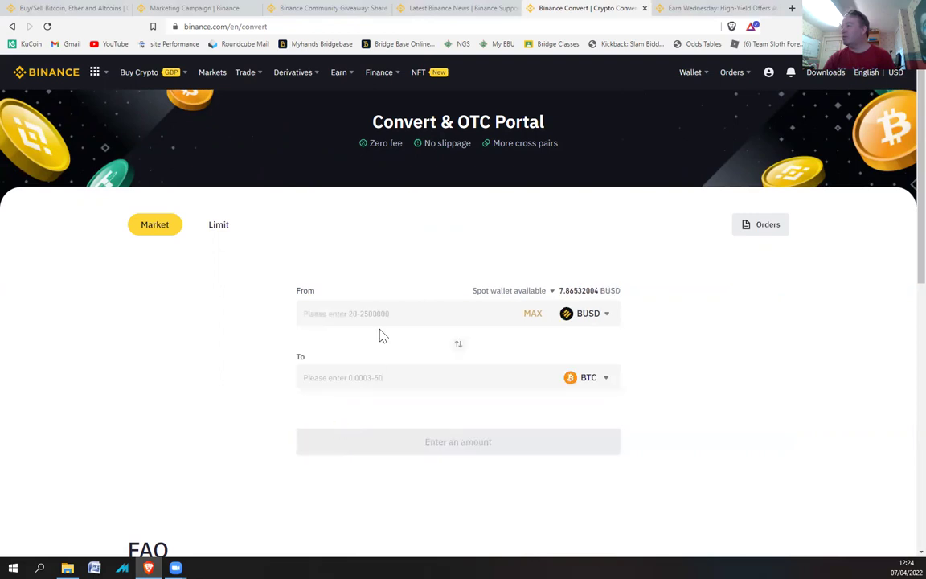
left_click(386, 320)
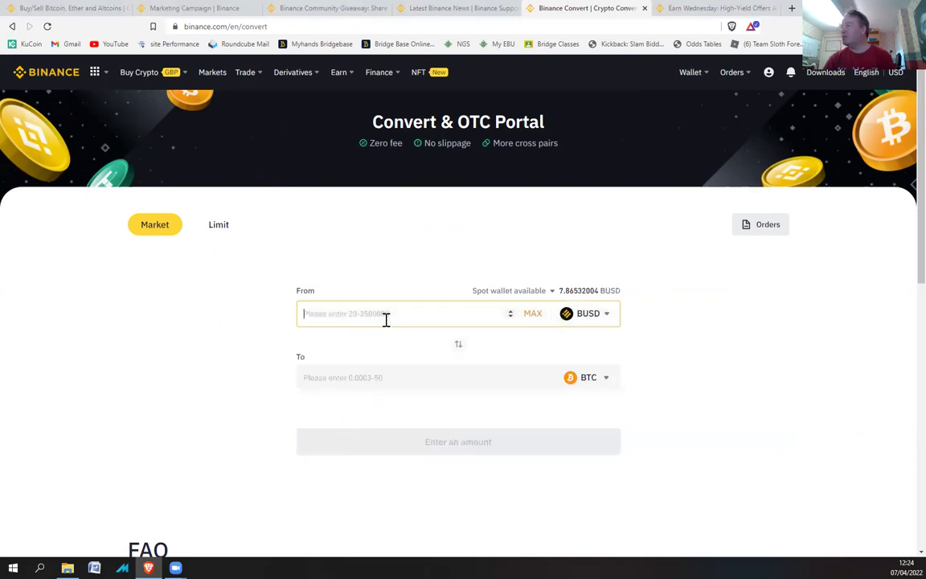
left_click(530, 315)
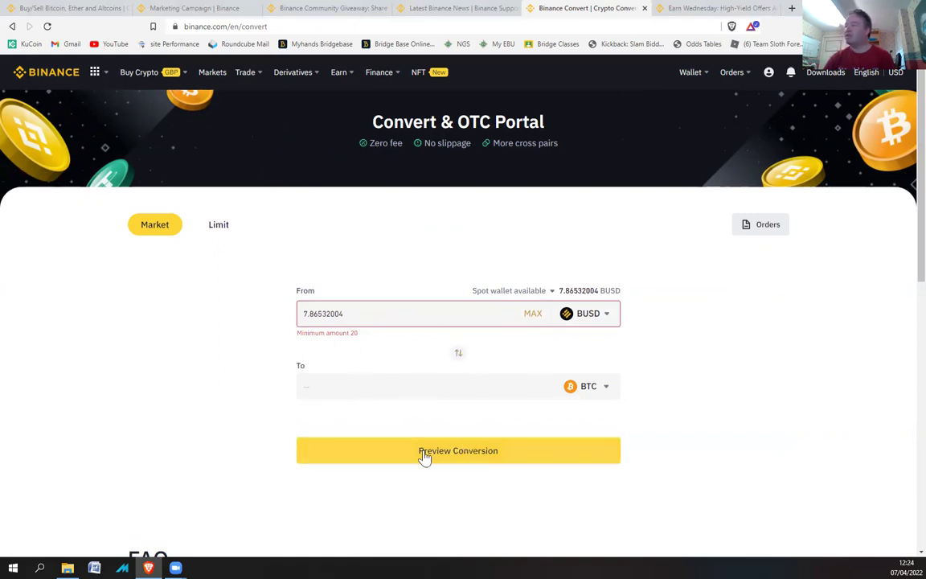
- Search 'sol' and select SOL as the coin to receive
mouse_move(418, 386)
left_click(605, 389)
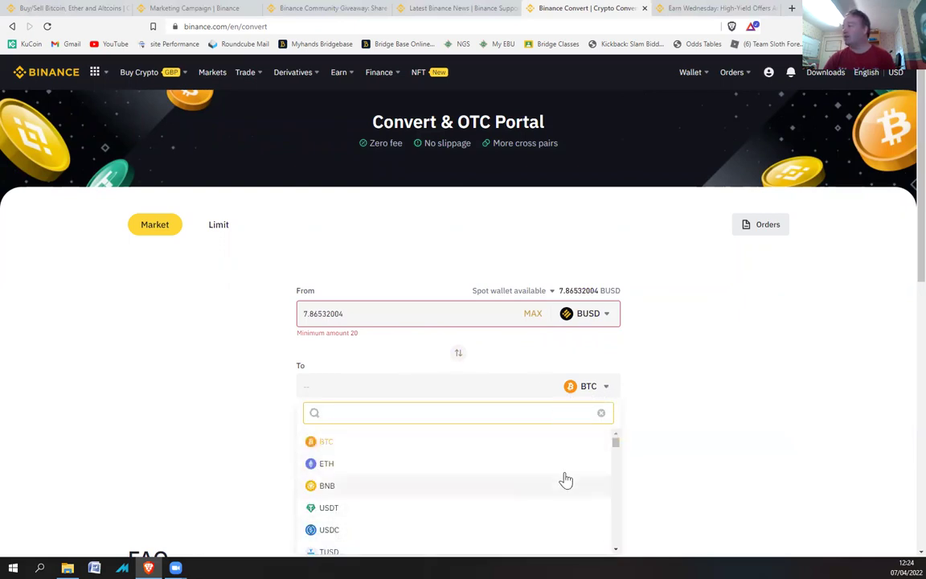
left_click_drag(616, 443, 616, 453)
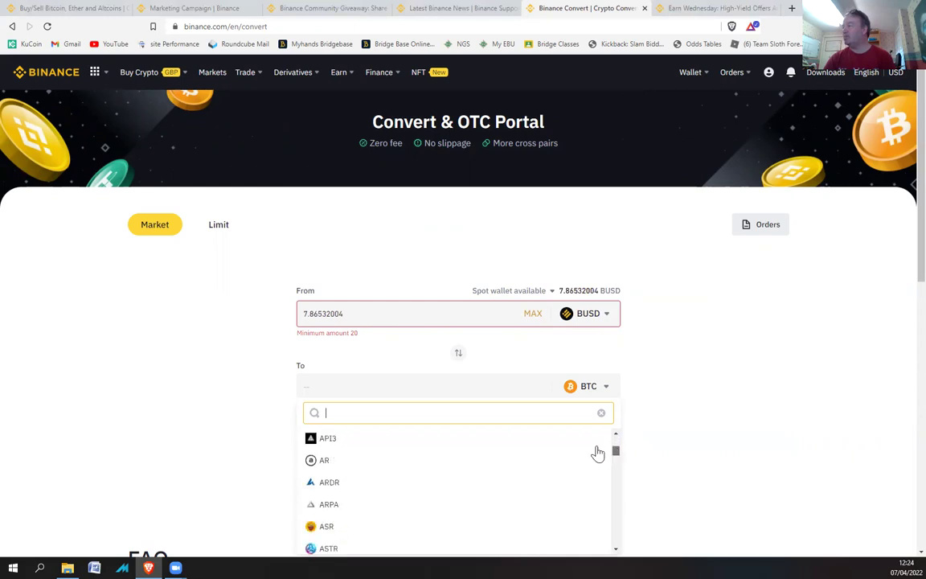
type("sol")
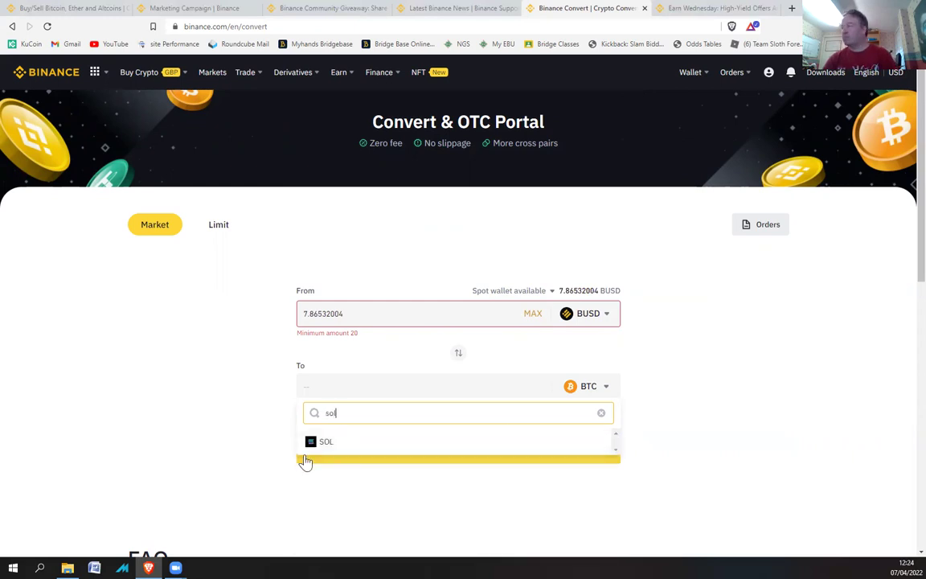
left_click(320, 451)
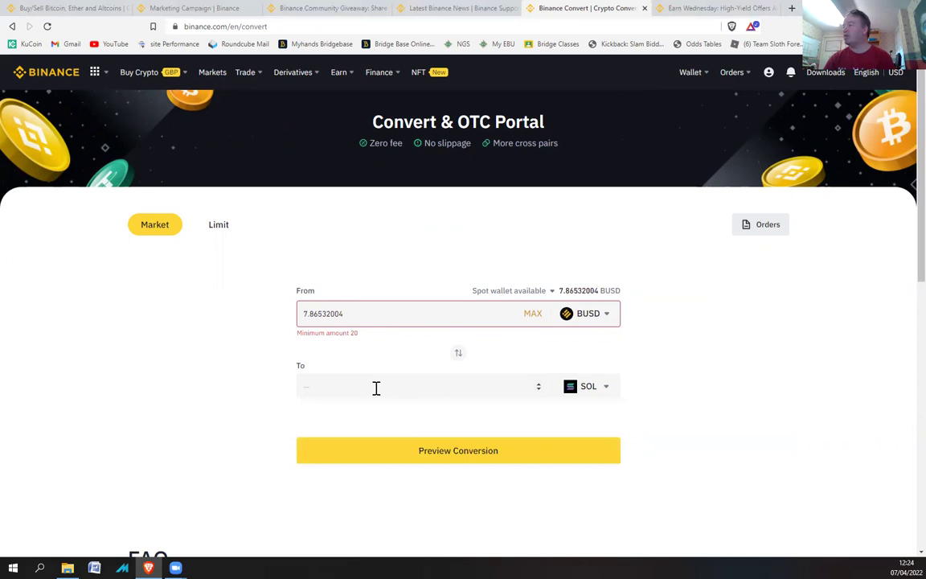
- Change the From amount to 27.86532004 BUSD
left_click(306, 313)
type("1")
key("BackSpace")
type("2")
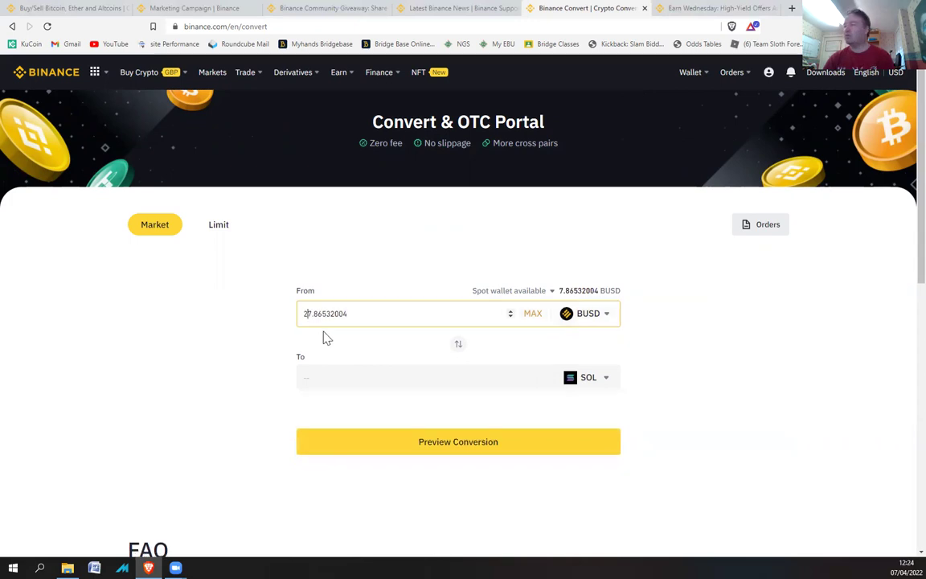
left_click(337, 376)
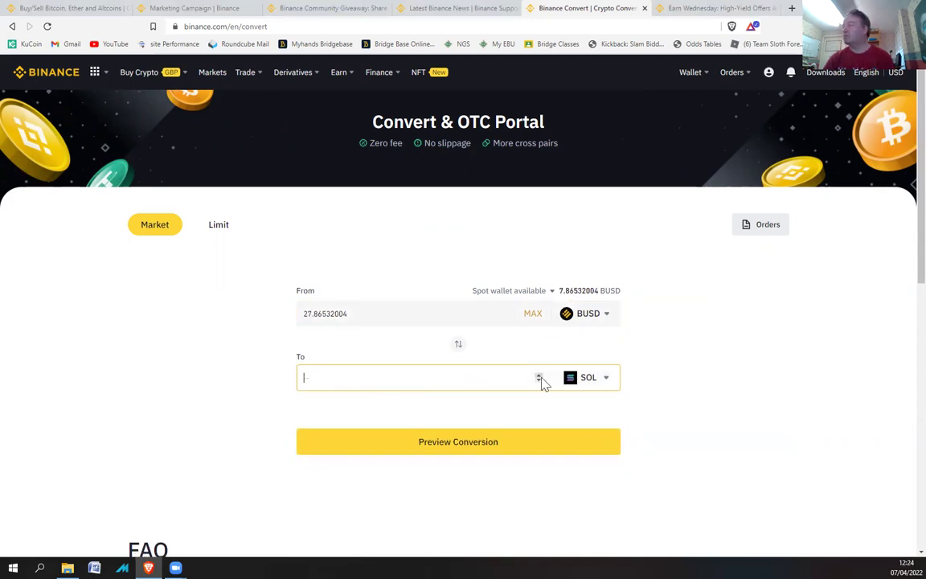
- Preview the quote: 0.24019858 SOL for 27.86532004 BUSD, flagged as insufficient balance
left_click(473, 443)
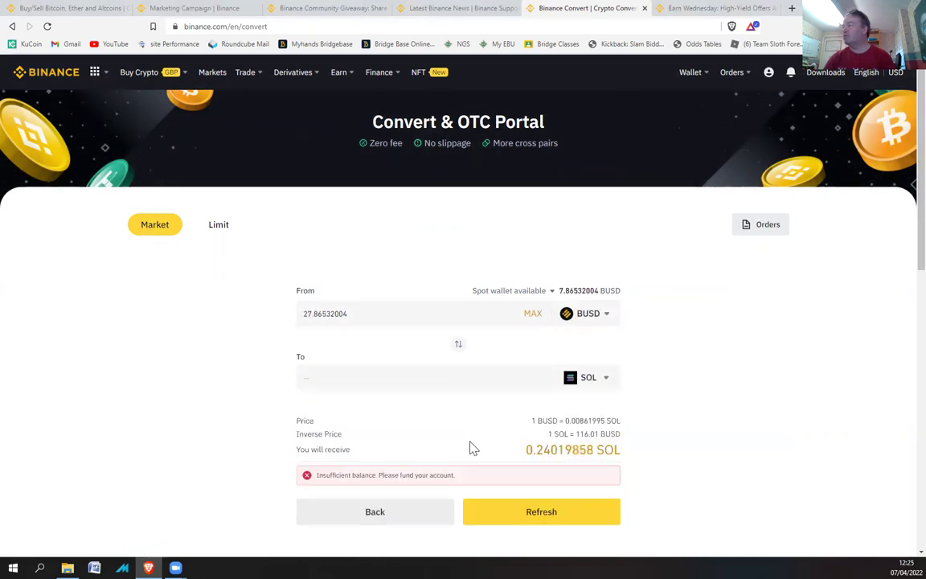
scroll(904, 239, "down", 1)
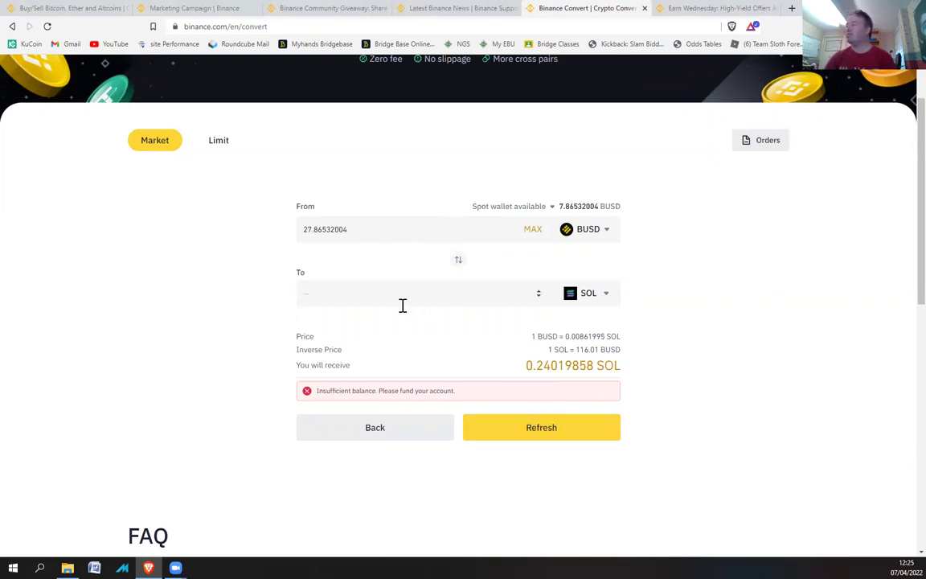
scroll(903, 280, "up", 2)
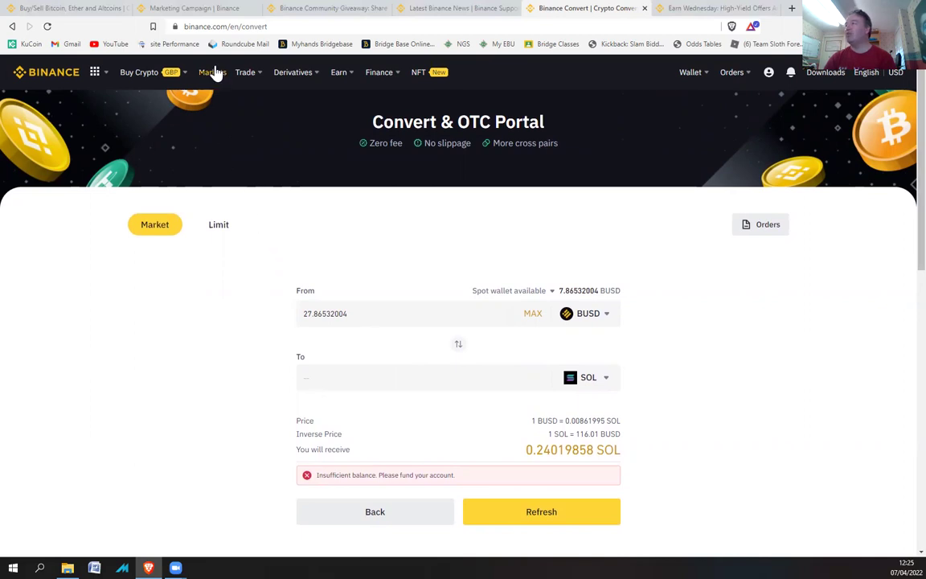
mouse_move(246, 72)
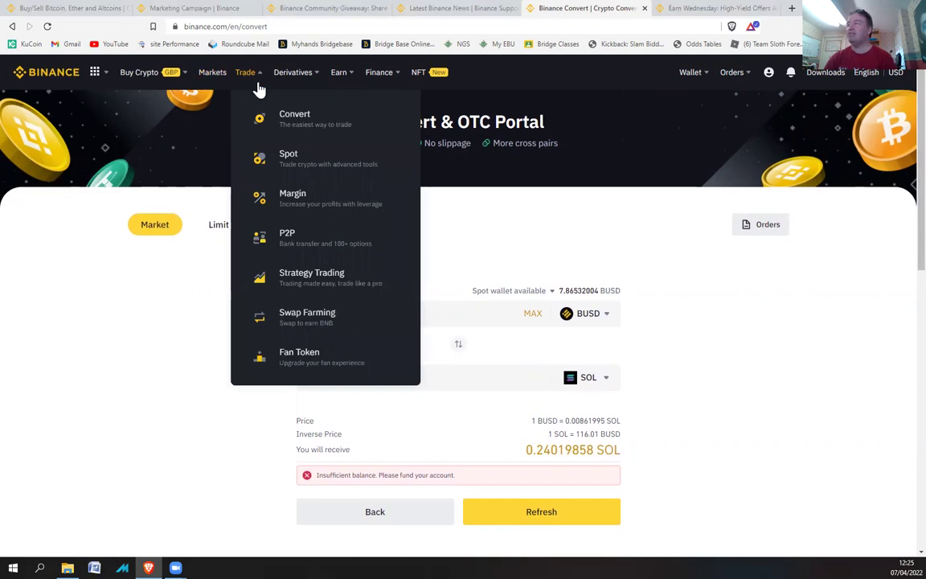
- Load BTC/USDT spot trading via Trade > Spot and toggle the trading-pair list
left_click(288, 161)
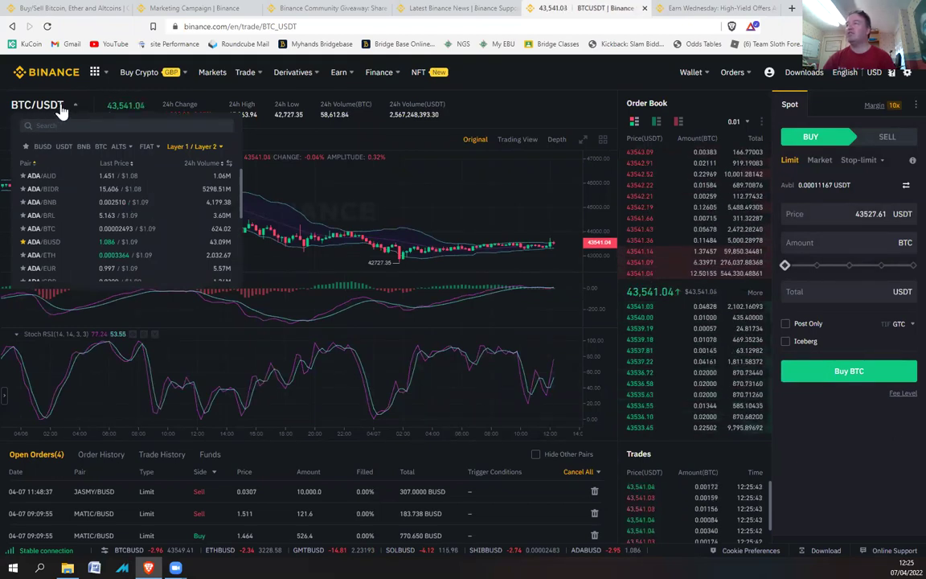
left_click(53, 107)
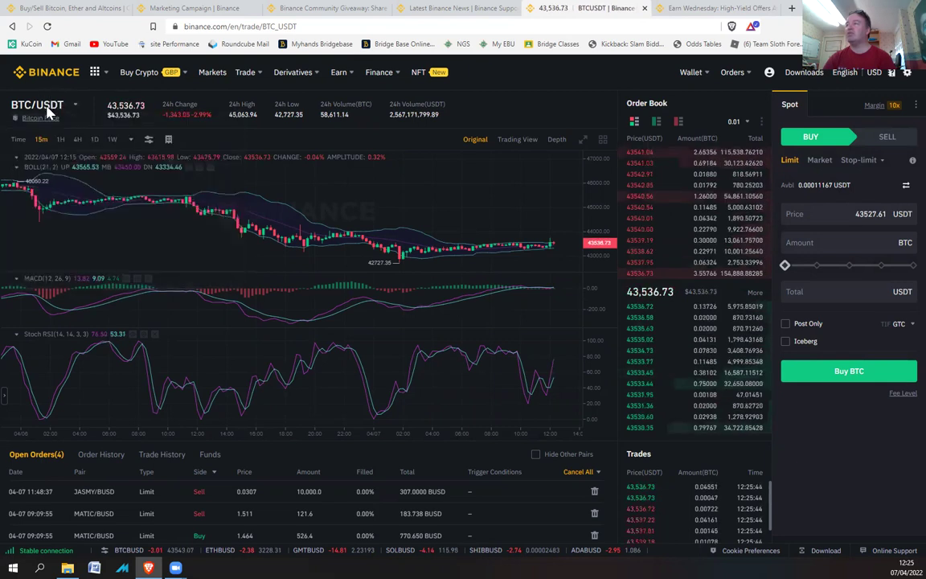
left_click(46, 104)
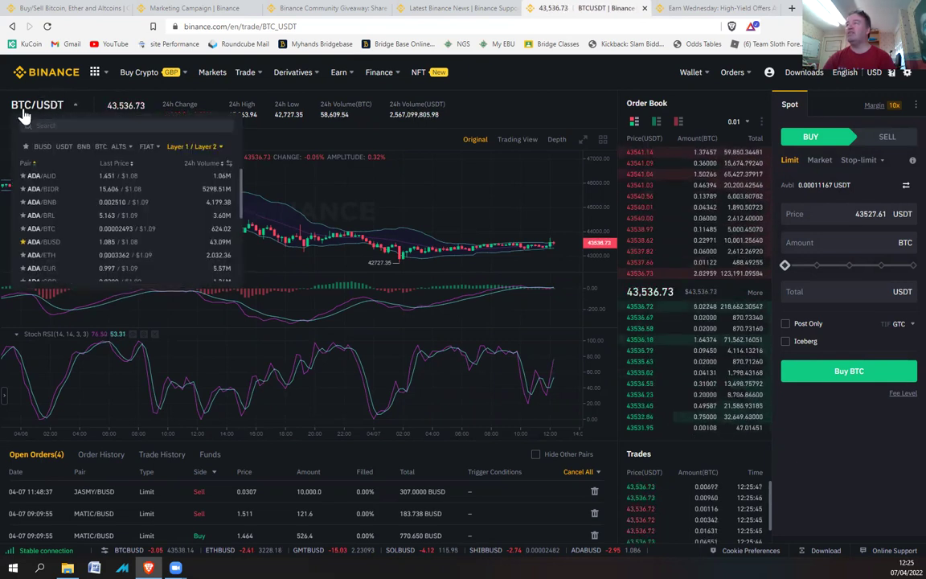
left_click(13, 102)
left_click(22, 105)
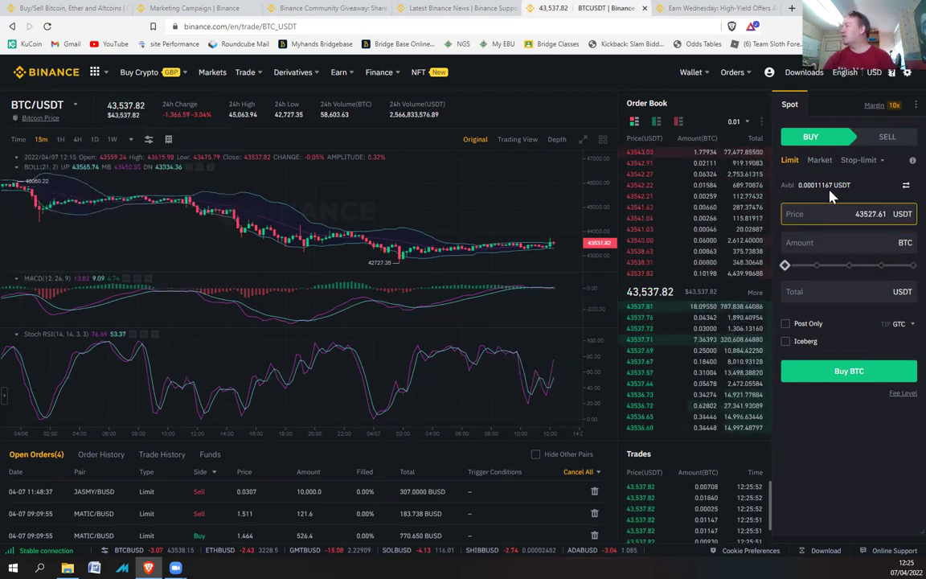
mouse_move(646, 378)
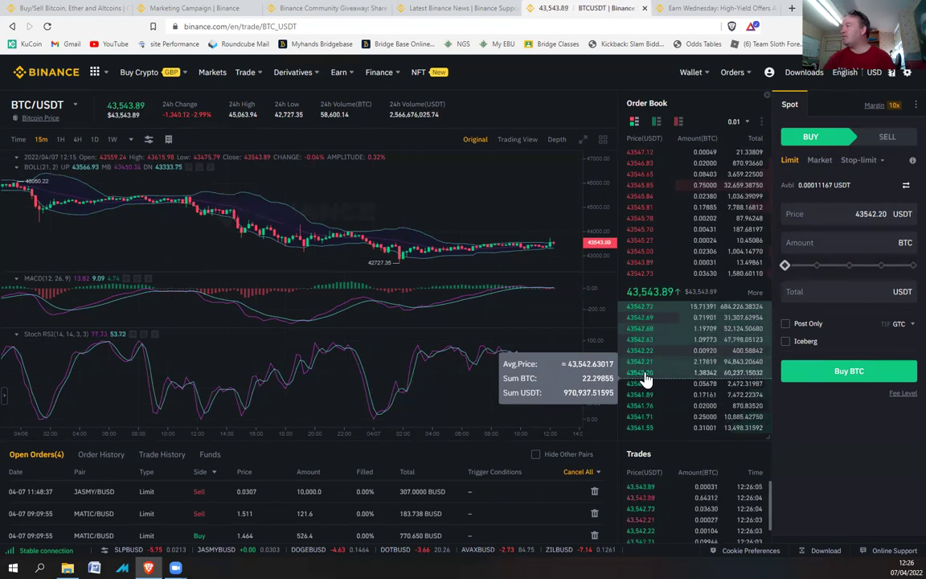
- Enter a 500 USDT order total, taking a bid price from the order book
left_click(882, 247)
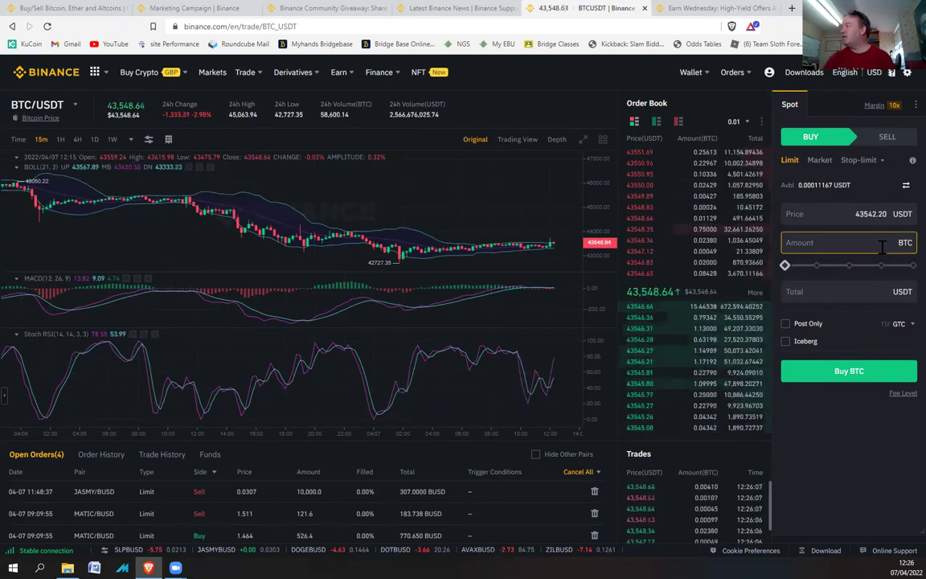
left_click(879, 291)
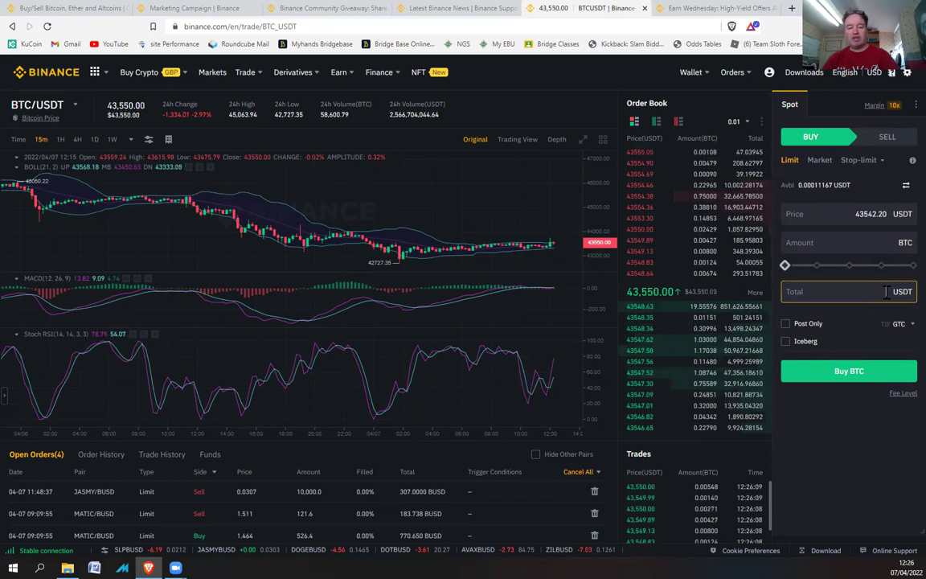
type("500")
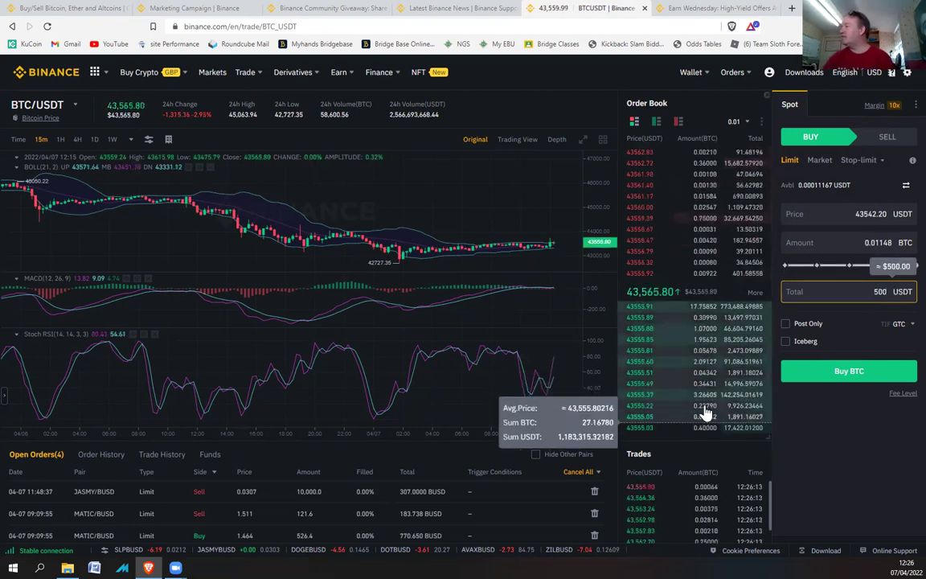
left_click(632, 434)
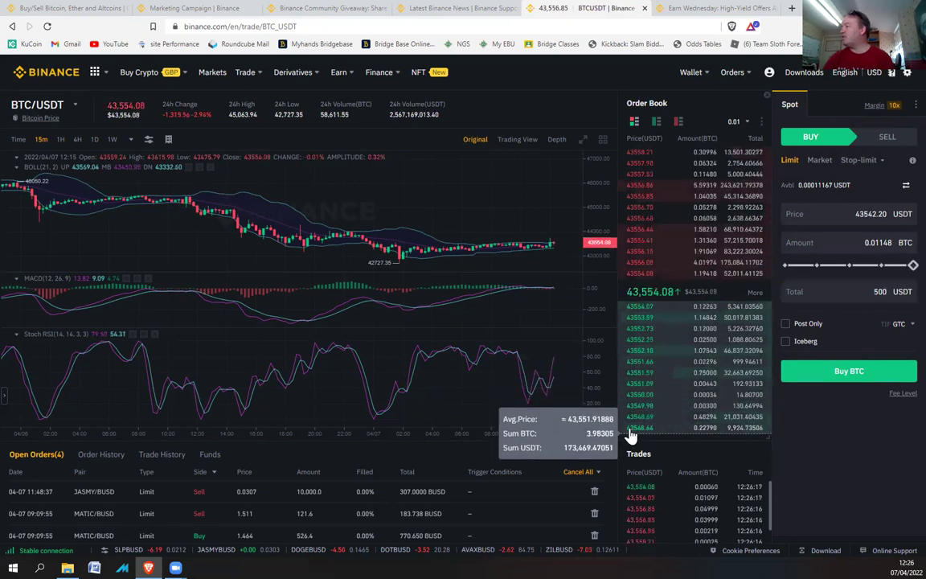
left_click(865, 291)
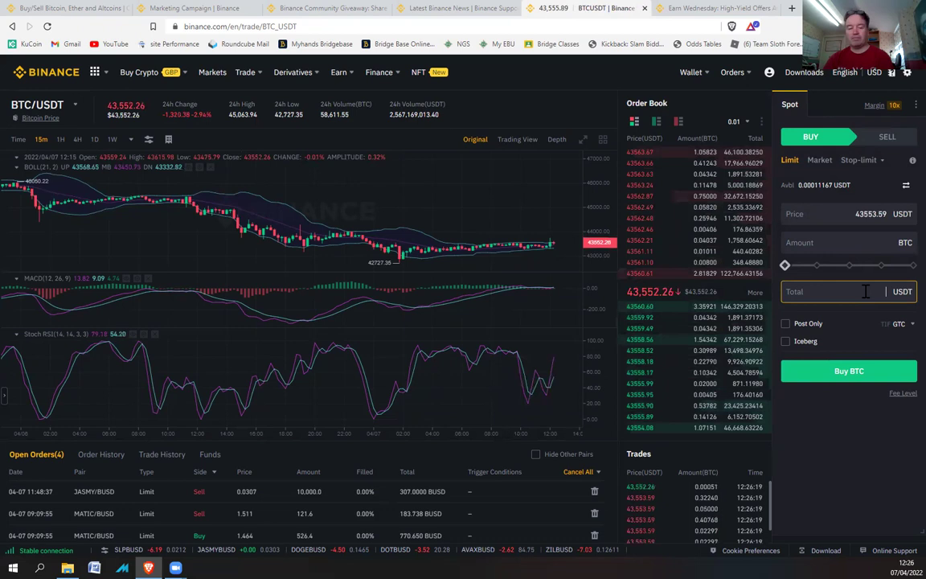
type("500")
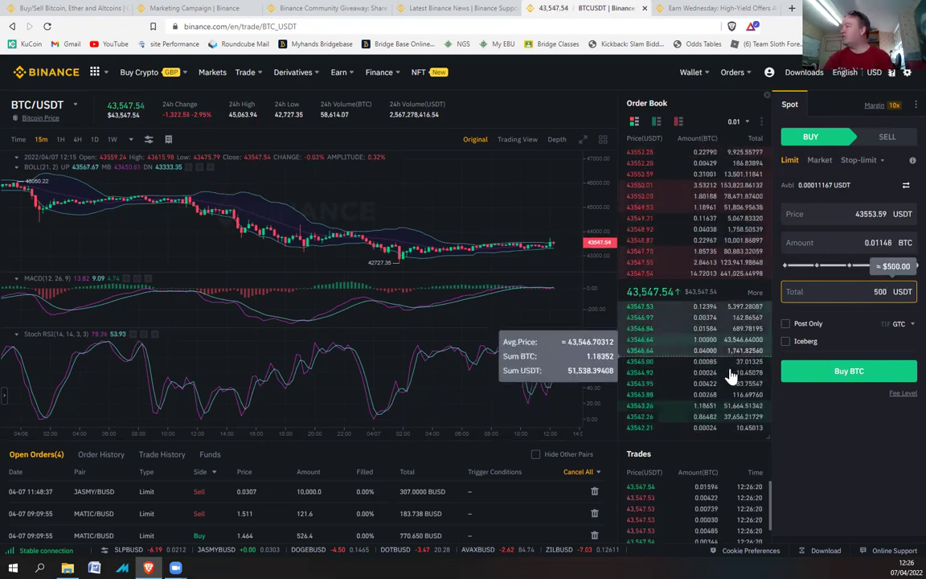
- Set the limit price to 43542.21 from the order book and slide the amount to 73%
left_click(640, 400)
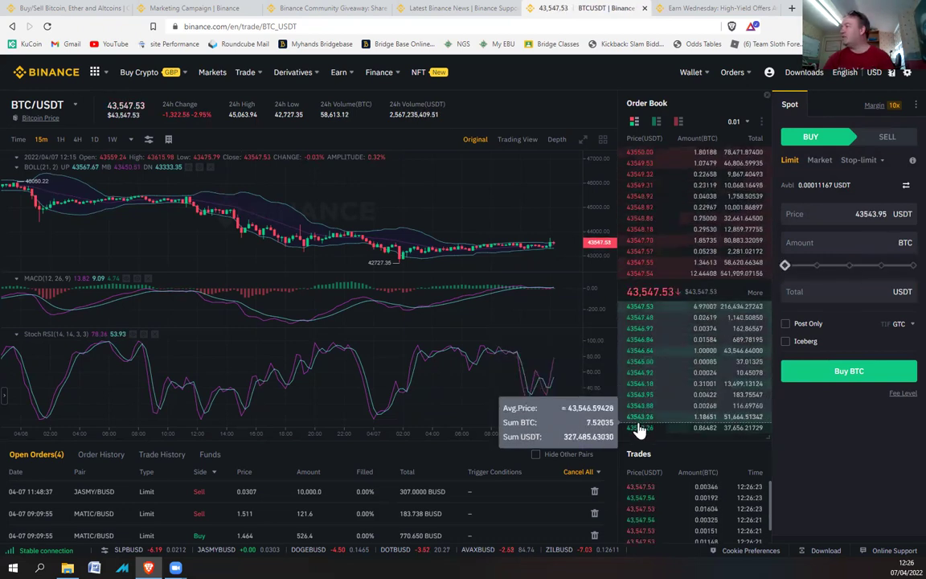
left_click(638, 429)
left_click_drag(786, 266, 902, 276)
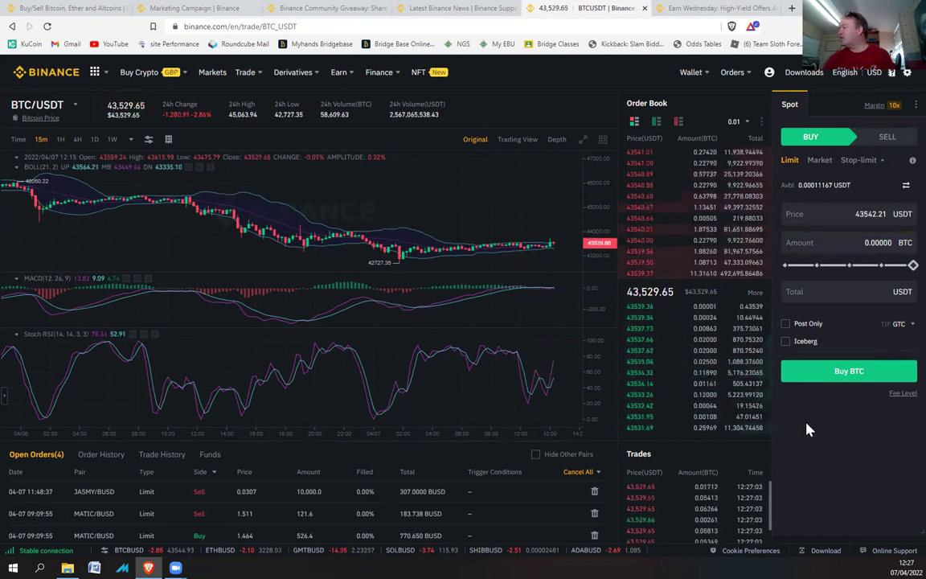
scroll(799, 462, "down", 1)
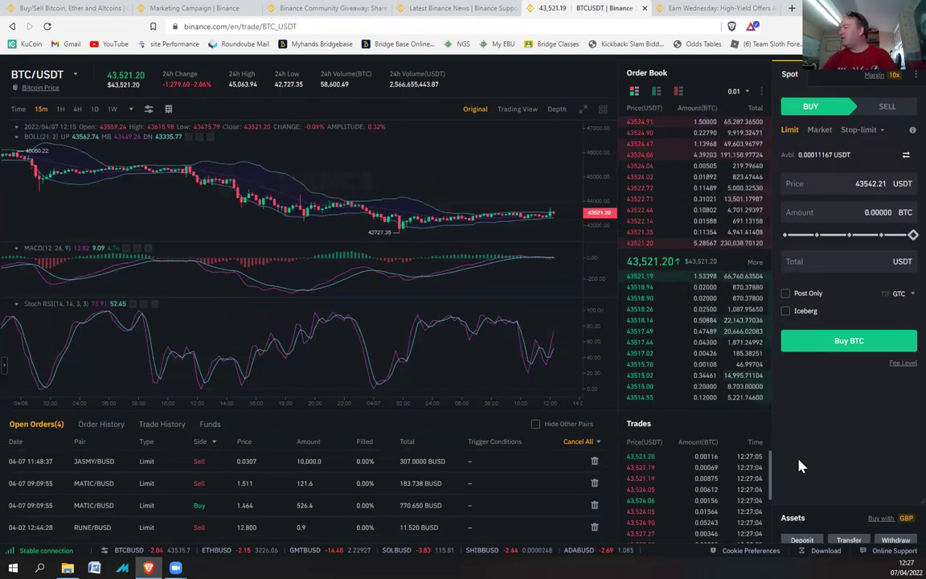
scroll(799, 465, "down", 2)
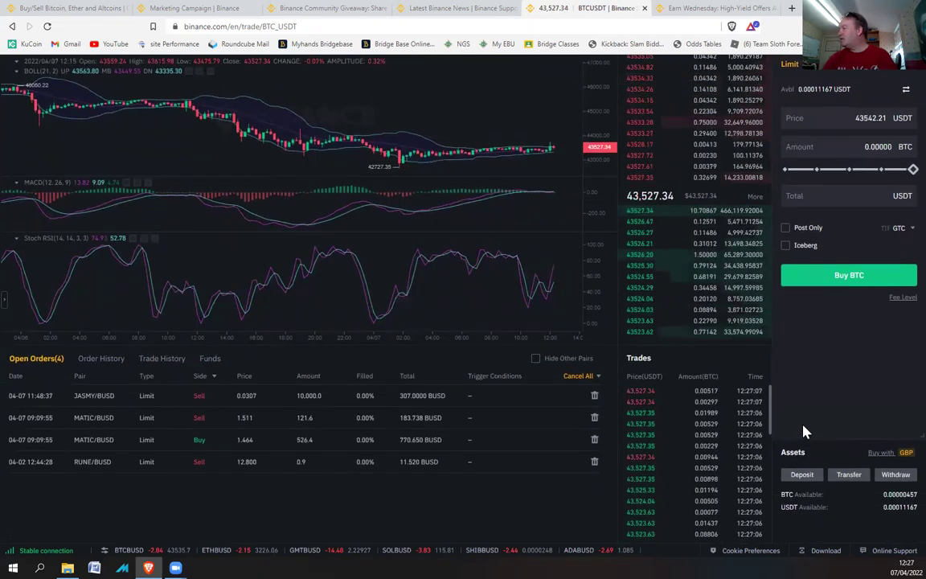
scroll(806, 433, "up", 1)
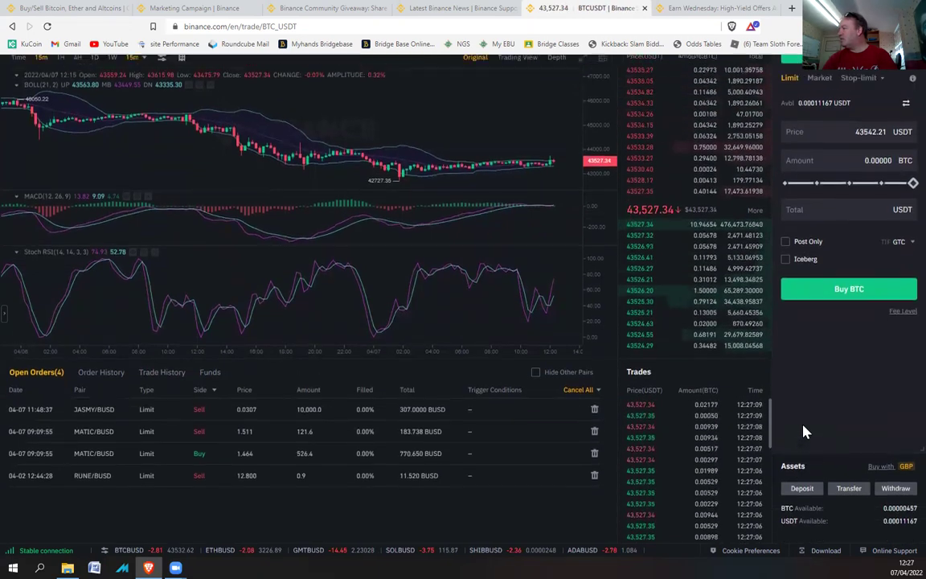
scroll(806, 432, "up", 2)
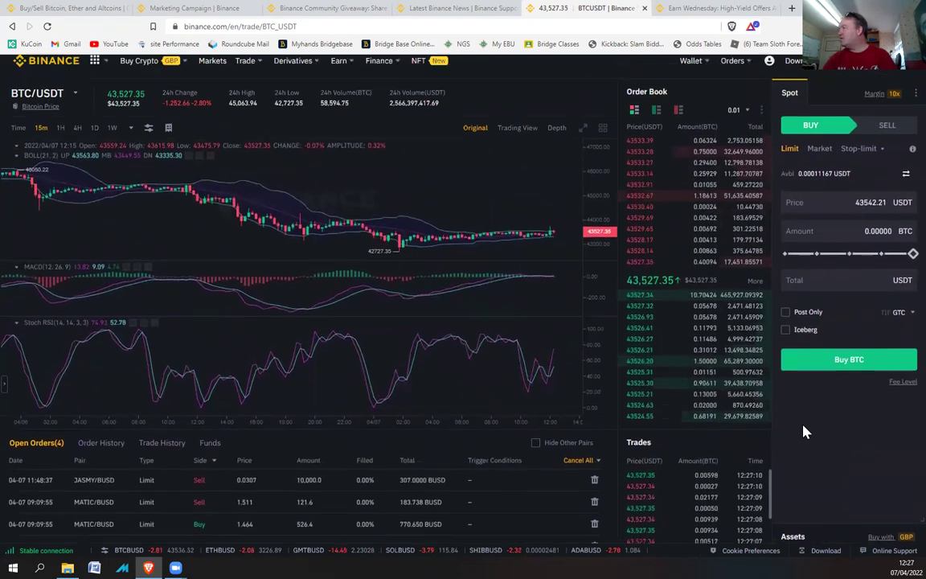
scroll(807, 433, "up", 1)
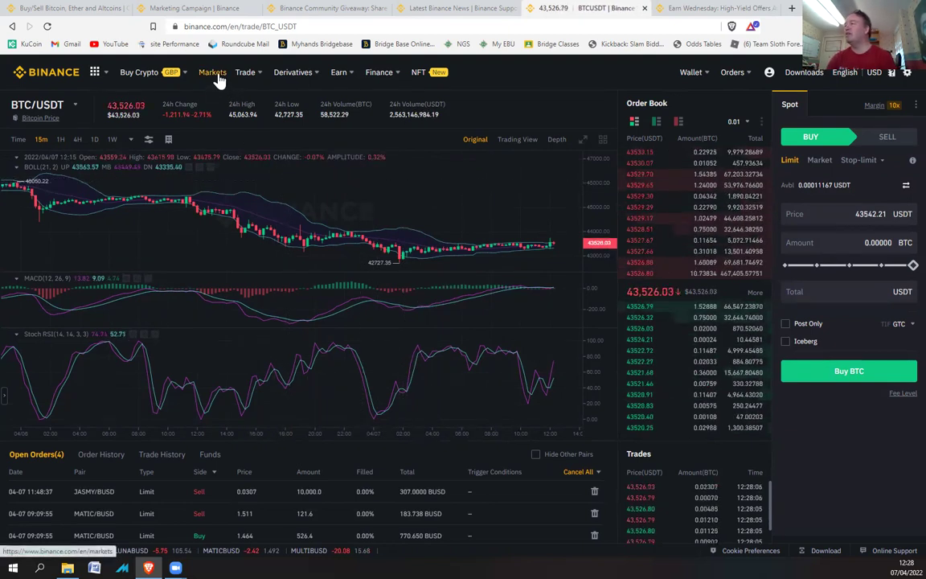
mouse_move(246, 72)
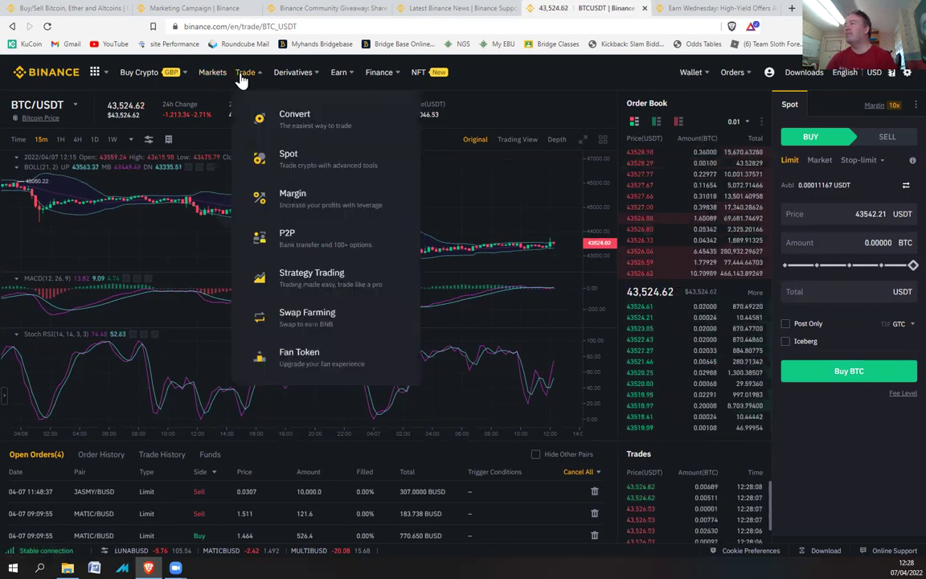
- Go back to the Convert page via Trade > Convert
left_click(316, 127)
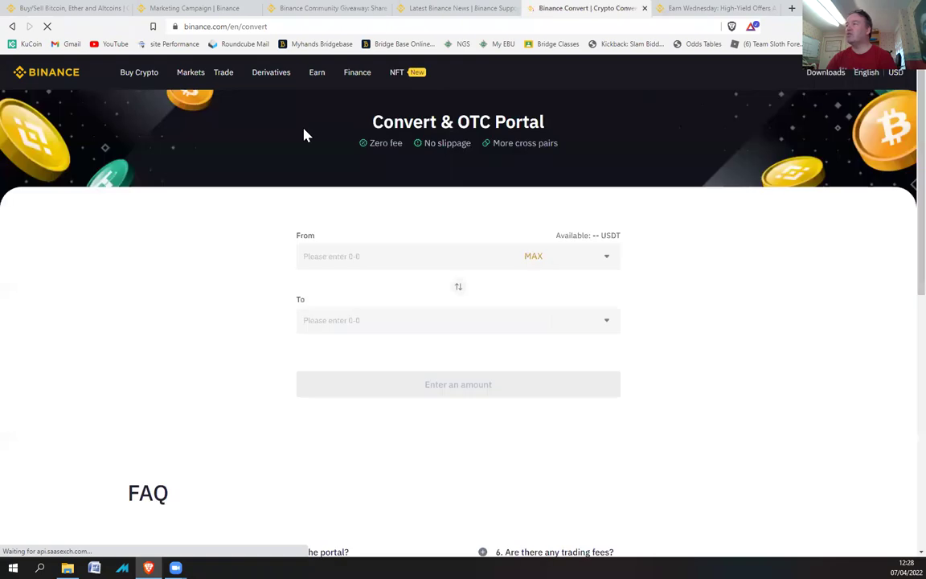